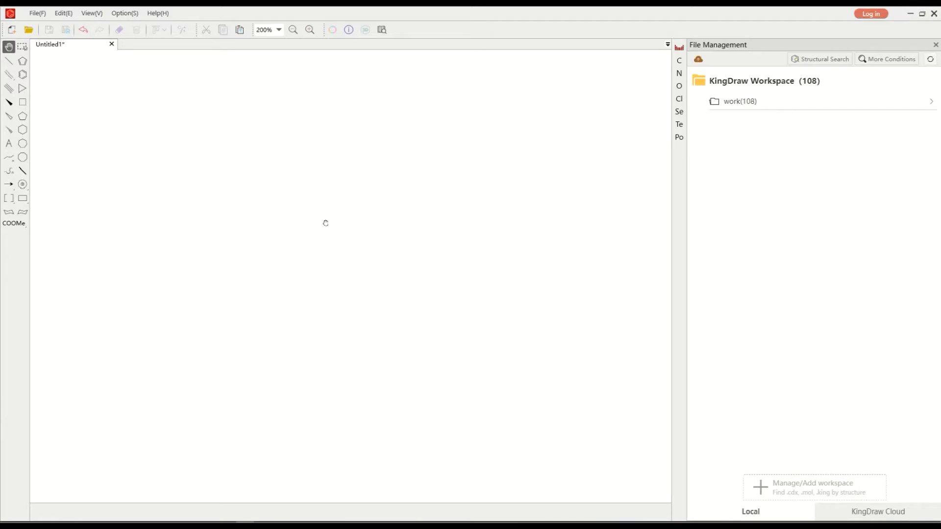
# Step: Draw a benzene-fused five-membered ring with two C=O groups and two OH groups on the middle carbon
pyautogui.press('b')
pyautogui.click(311, 215)
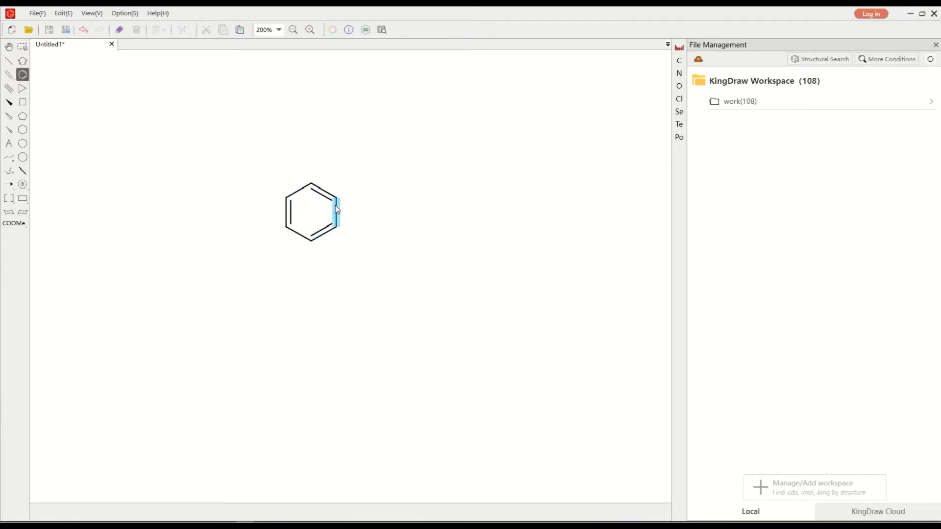
pyautogui.press('5')
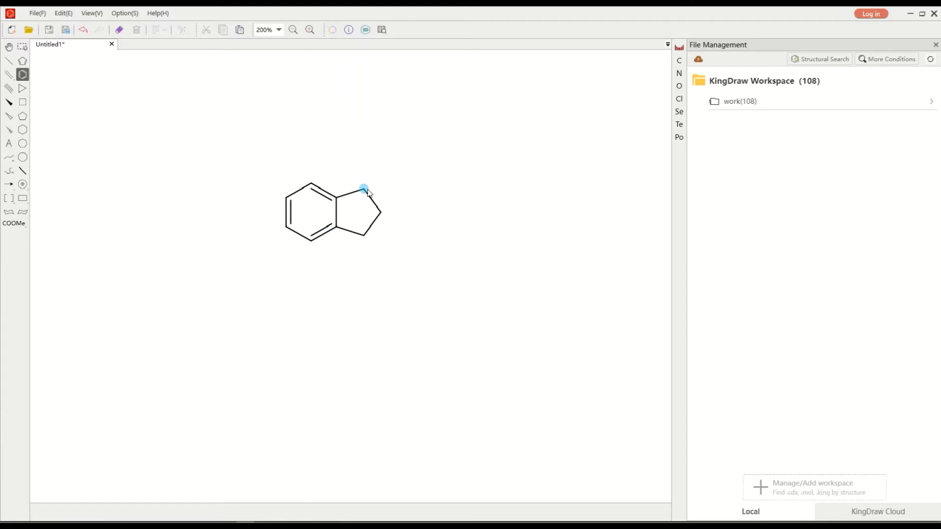
pyautogui.press('2')
pyautogui.click(364, 190)
pyautogui.click(365, 236)
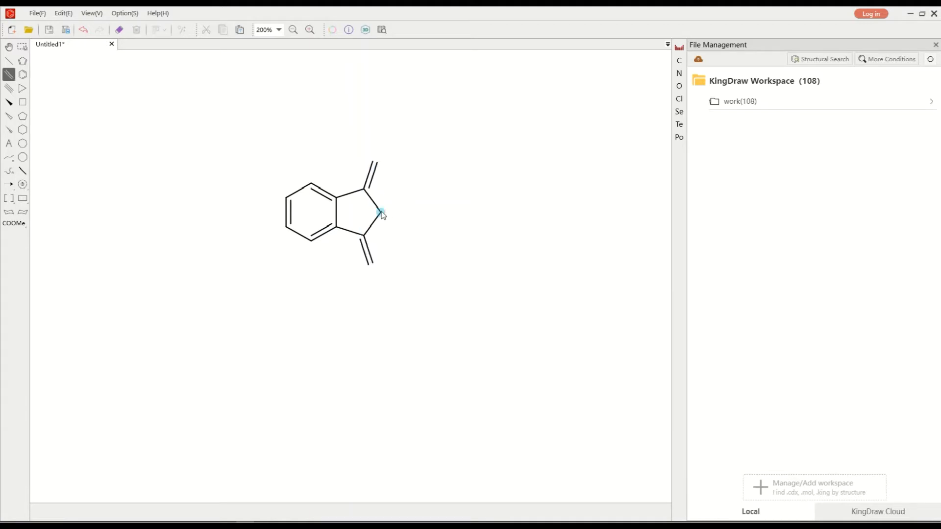
pyautogui.press('1')
pyautogui.click(381, 213)
pyautogui.click(381, 213)
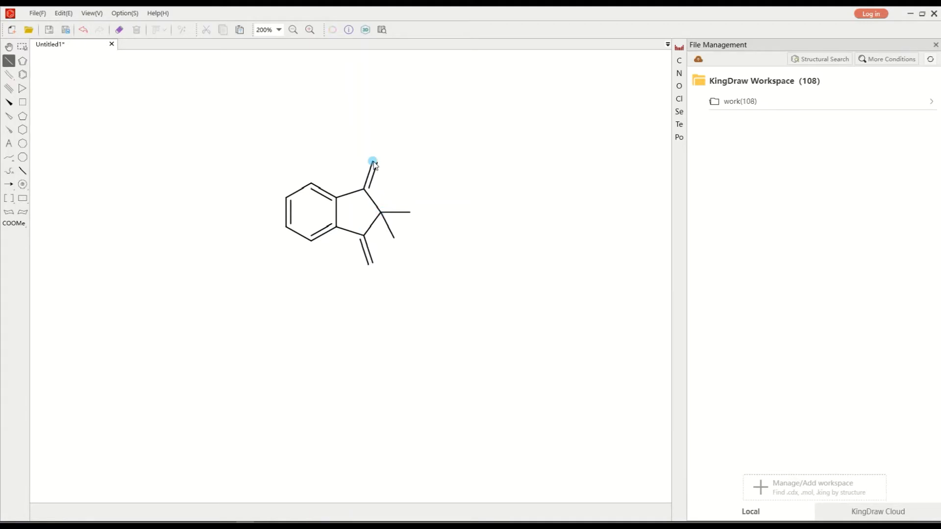
pyautogui.press('o')
pyautogui.press('o')
pyautogui.press('o')
pyautogui.press('o')
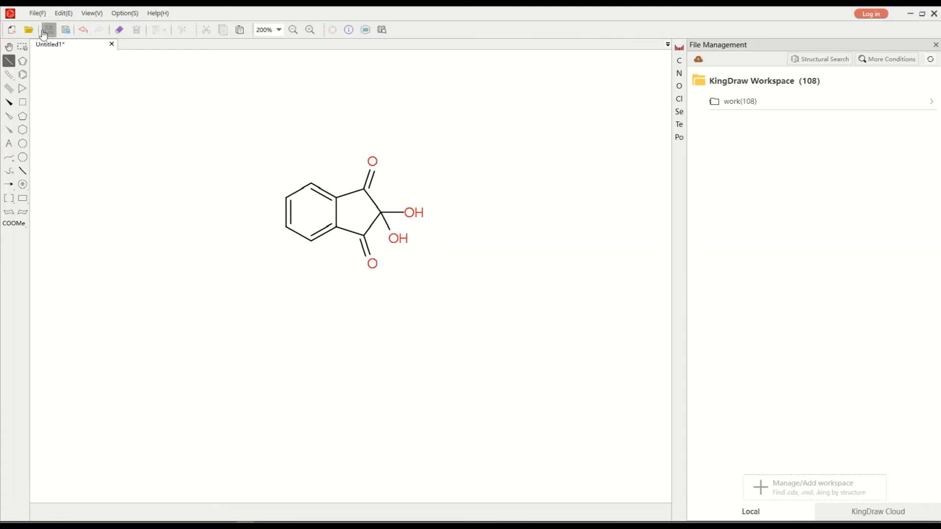
# Step: Shift the molecule up-left and paste the 'Chloroquine' text label
pyautogui.click(9, 47)
pyautogui.moveTo(527, 280); pyautogui.dragTo(401, 255)
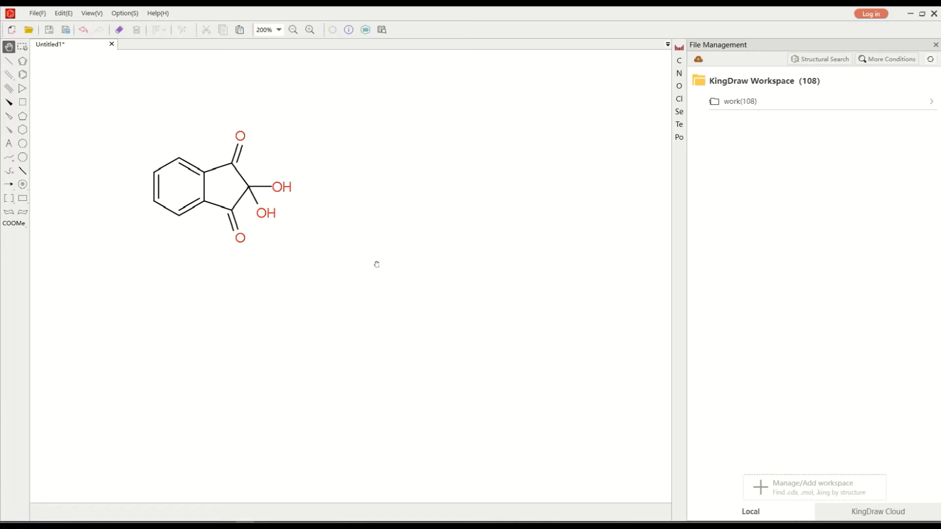
pyautogui.hotkey('ctrl', 'v')
# Step: Add the desktop Structure folder as a new workspace
pyautogui.click(759, 489)
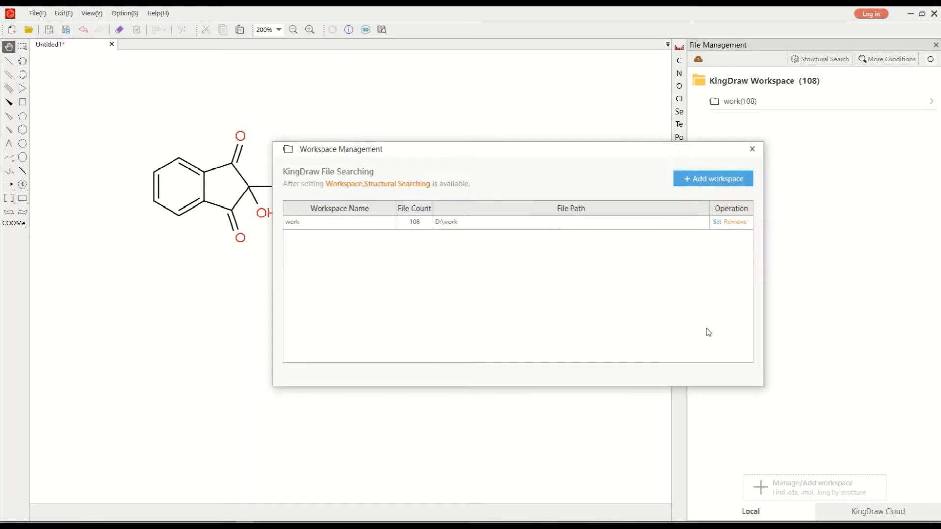
pyautogui.click(713, 179)
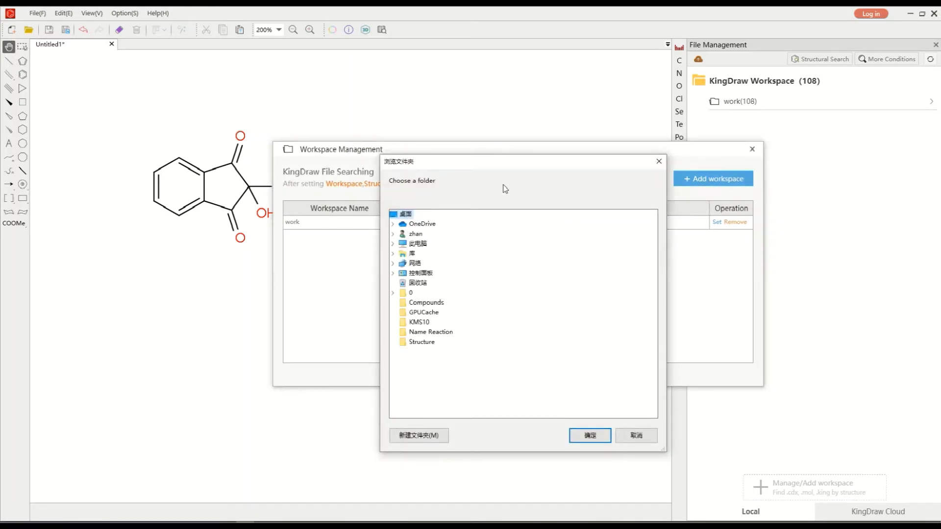
pyautogui.click(436, 307)
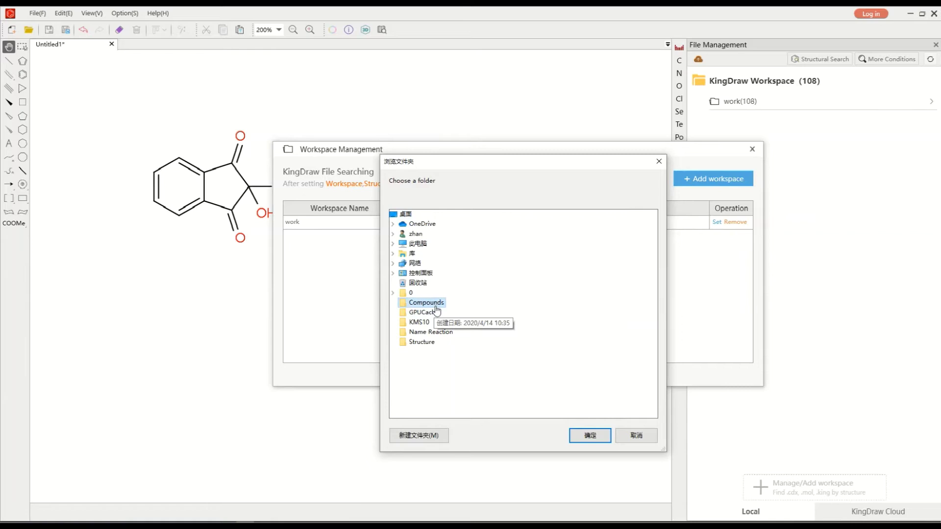
pyautogui.click(430, 341)
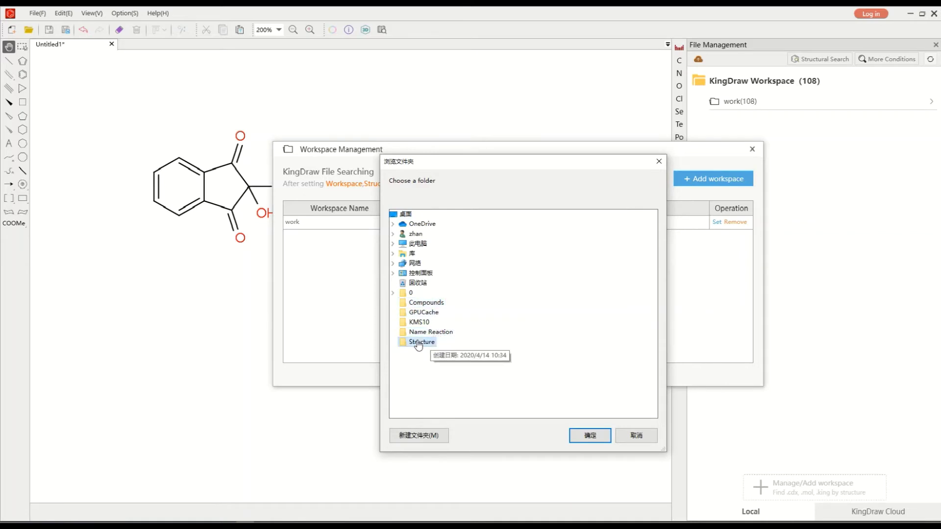
pyautogui.click(588, 436)
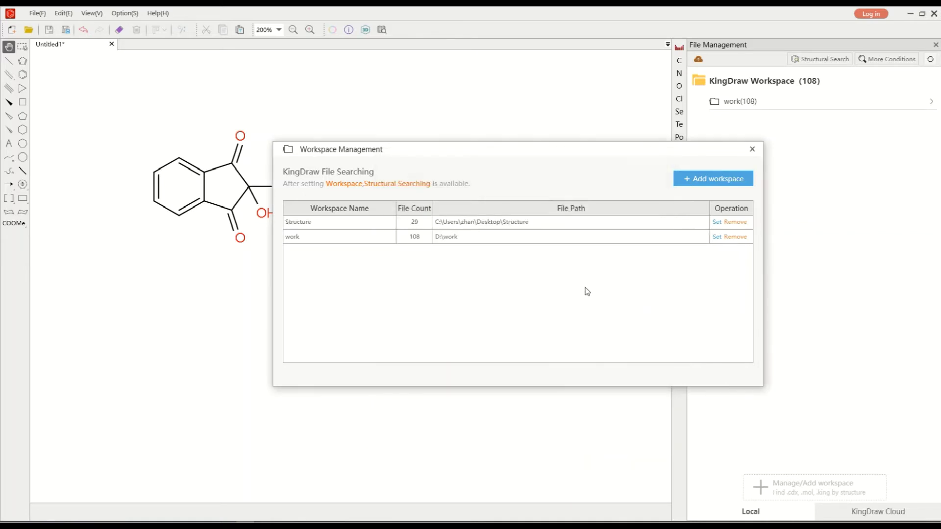
# Step: Add the Name Reaction and Compounds folders as workspaces too
pyautogui.click(701, 179)
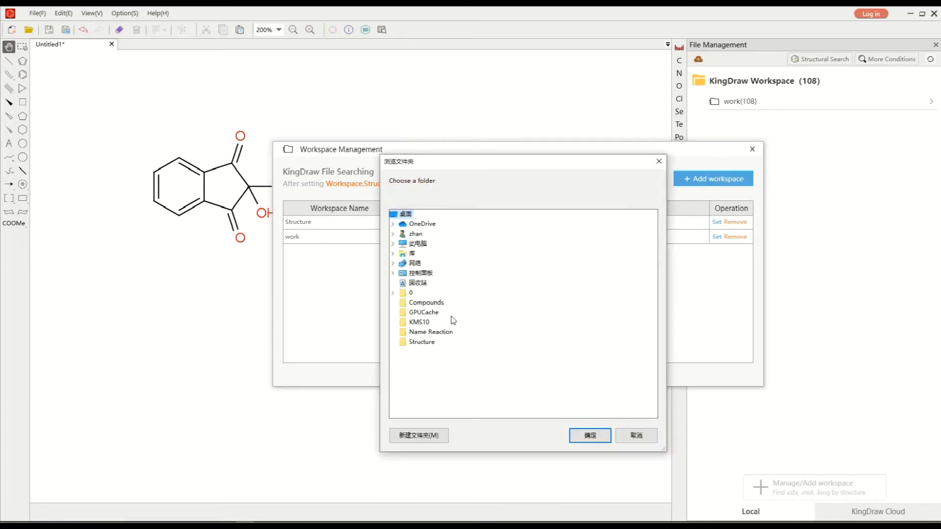
pyautogui.click(425, 336)
pyautogui.click(590, 435)
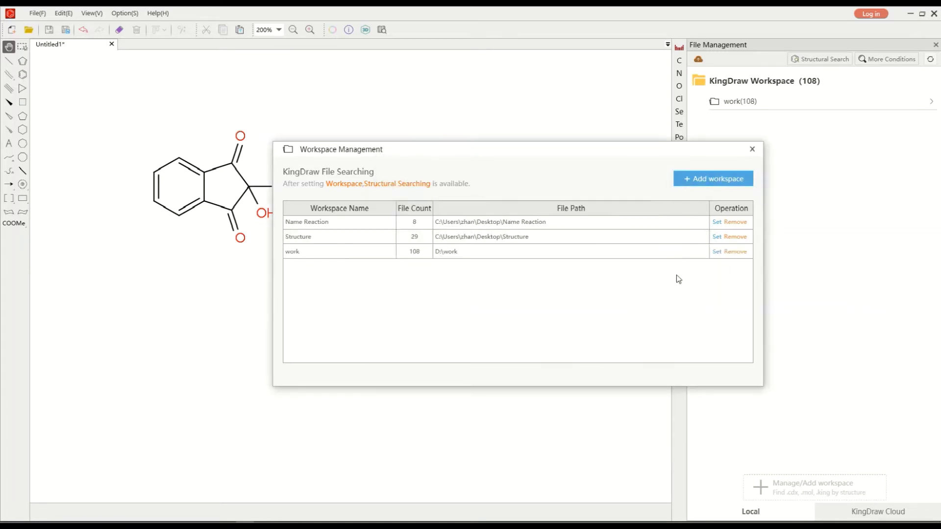
pyautogui.click(695, 186)
pyautogui.click(427, 302)
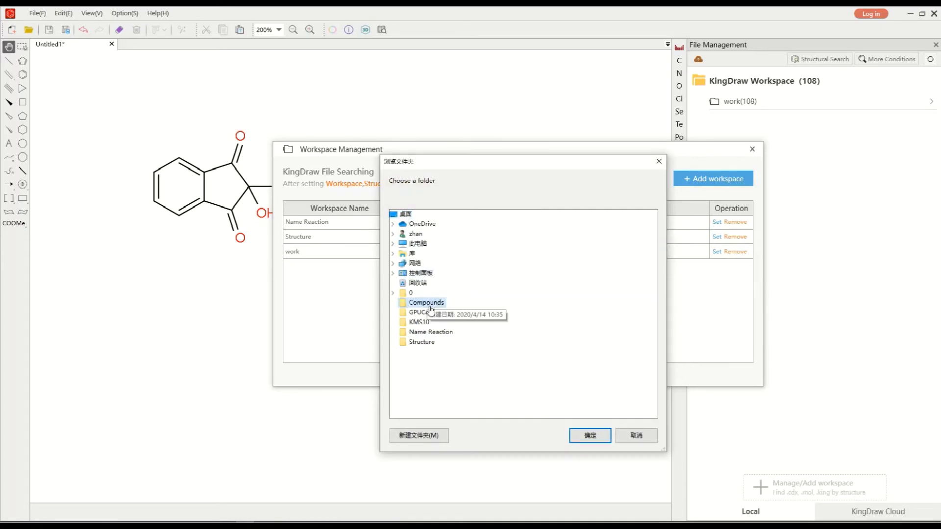
pyautogui.click(580, 440)
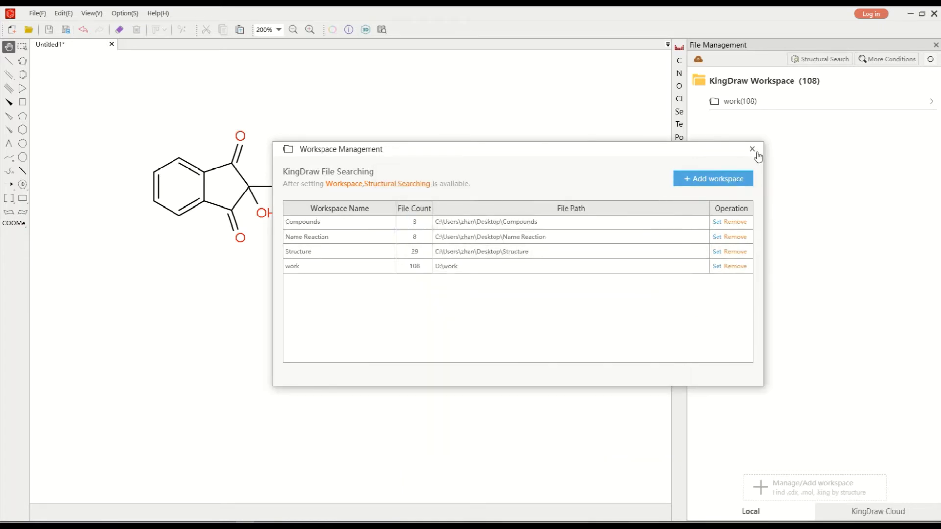
# Step: Close workspace management, browse the Name Reaction folder's 8 files, then collapse it
pyautogui.click(756, 152)
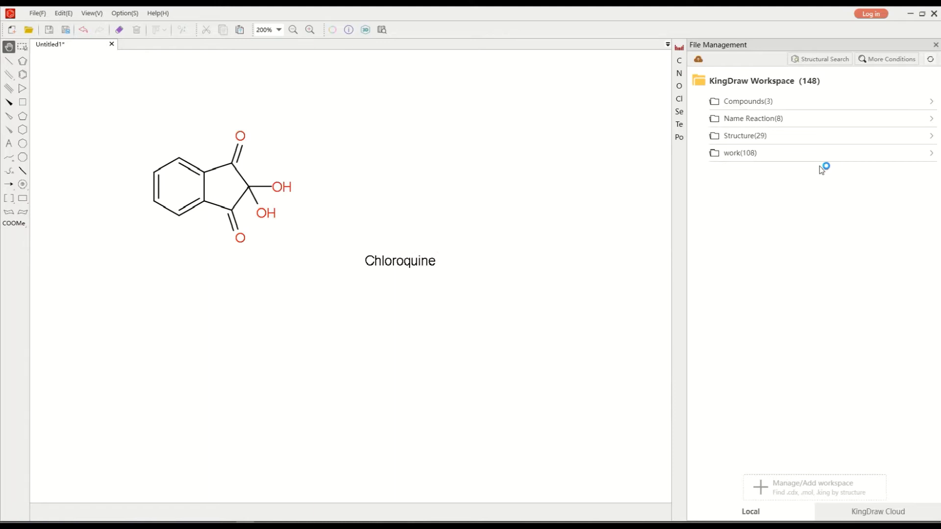
pyautogui.click(764, 121)
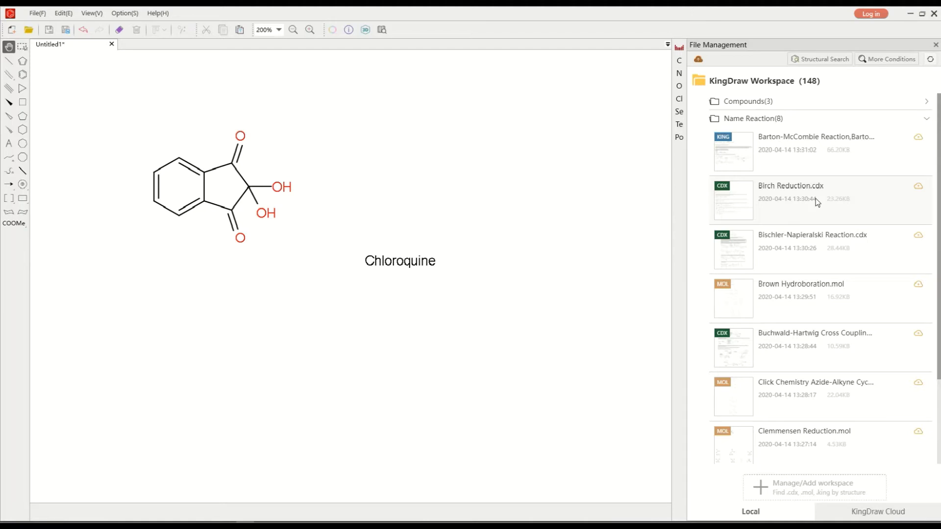
pyautogui.scroll(-2, 837, 245)
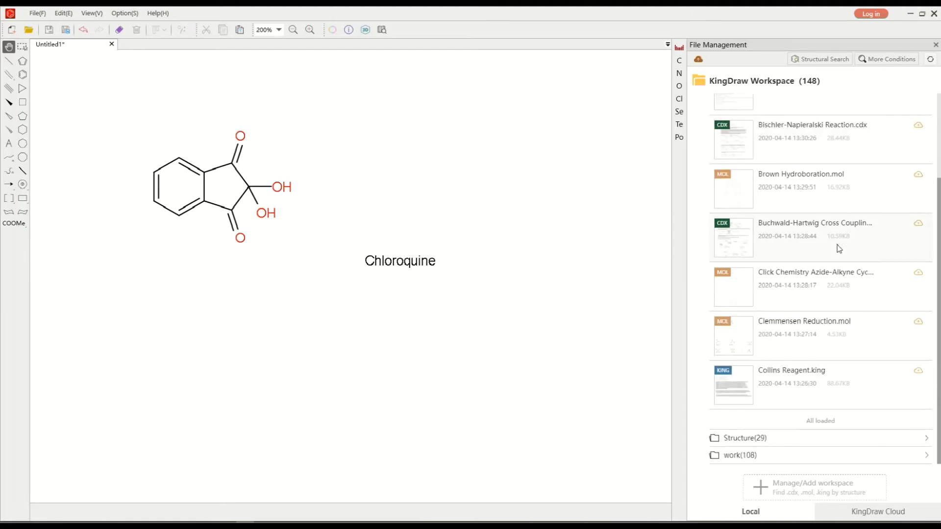
pyautogui.scroll(2, 838, 249)
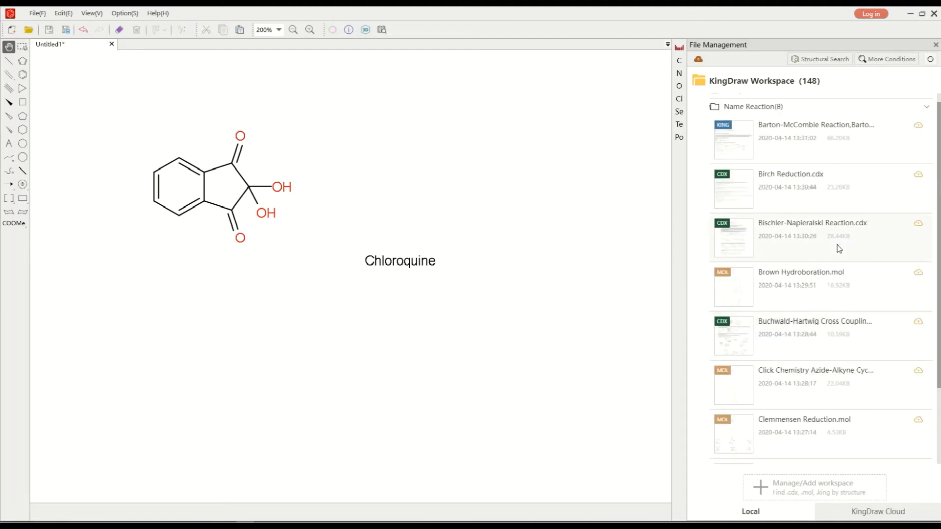
pyautogui.click(765, 107)
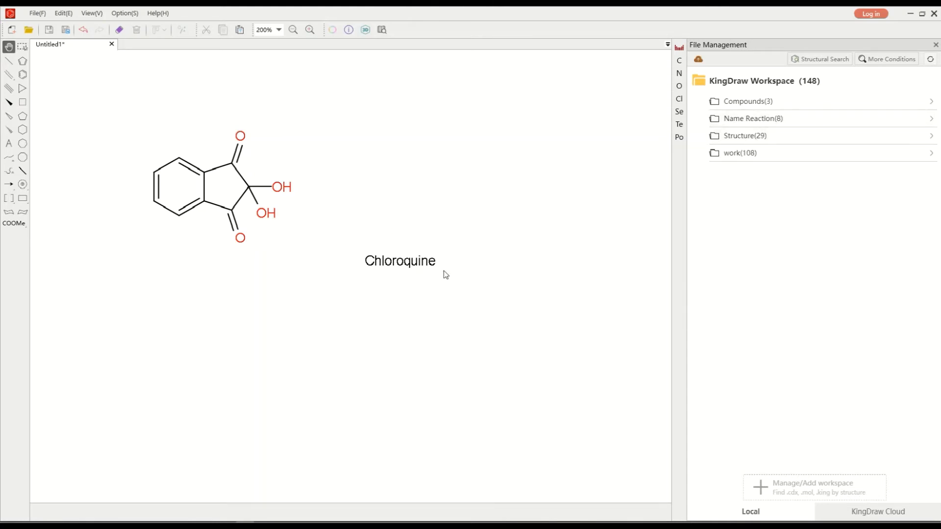
# Step: Search the workspace for file names containing 'Chloroquine'
pyautogui.click(890, 61)
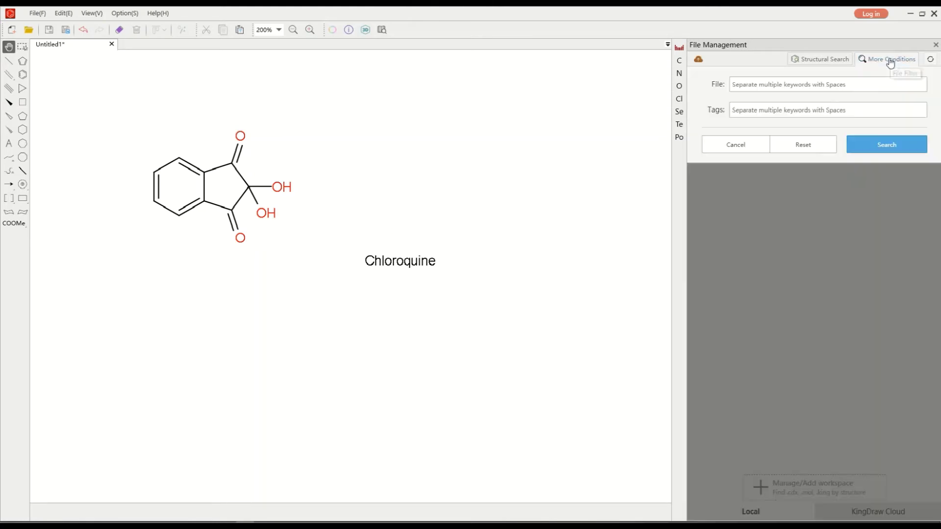
pyautogui.click(761, 87)
pyautogui.write('Chloroquine')
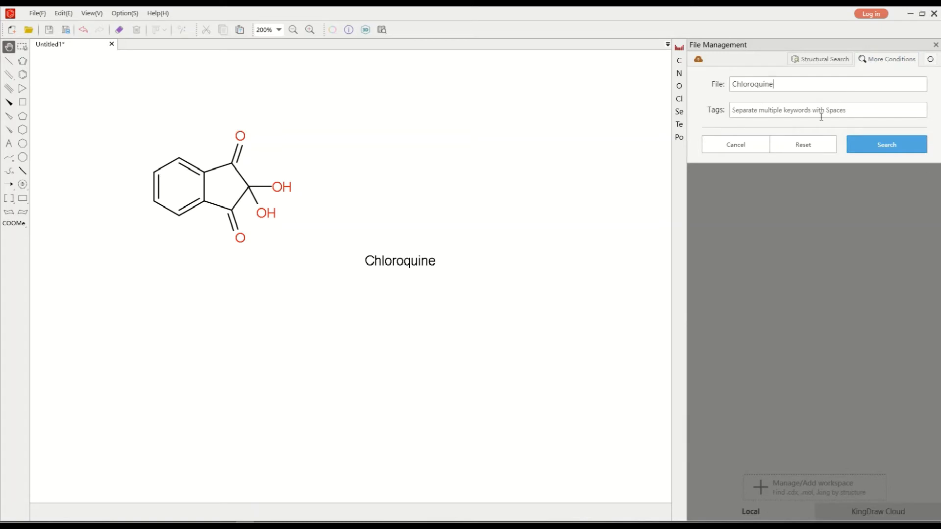
pyautogui.click(894, 148)
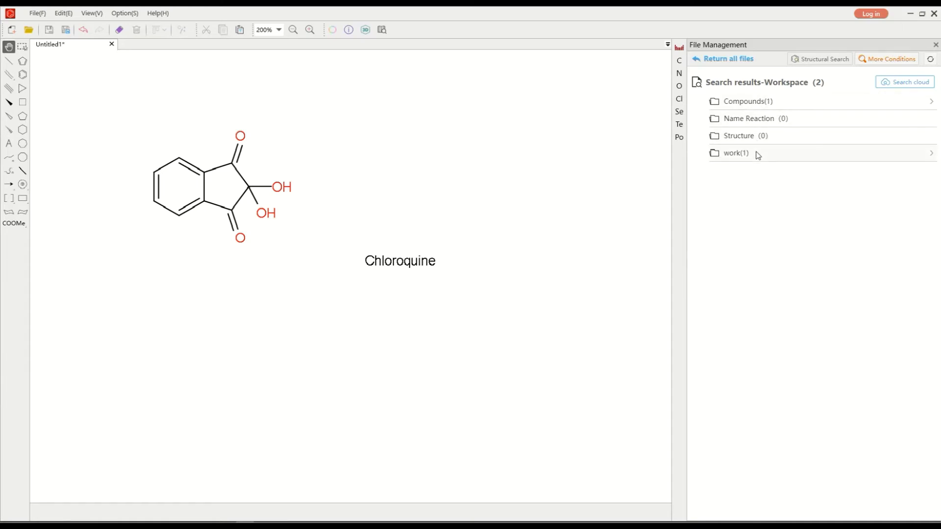
# Step: Open Chloroquine.cdx from the search results in its own tab at 200% zoom
pyautogui.click(766, 104)
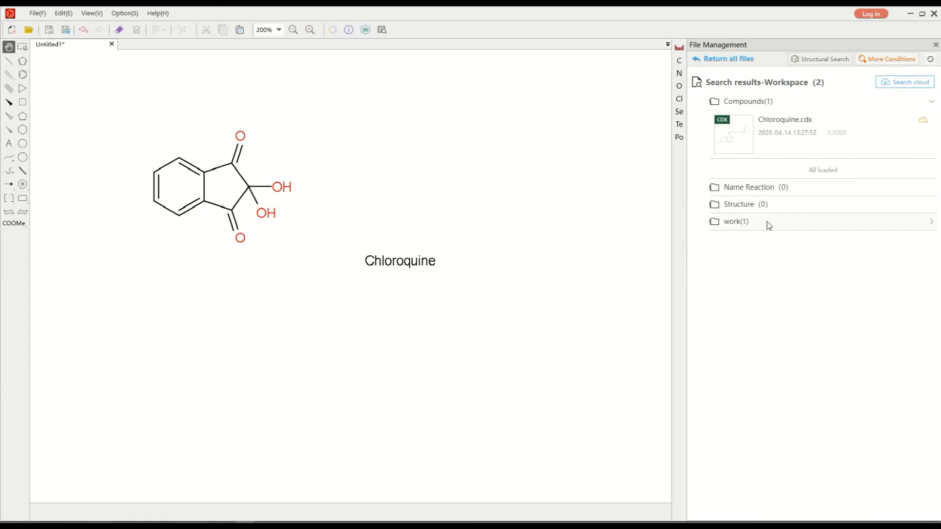
pyautogui.click(739, 226)
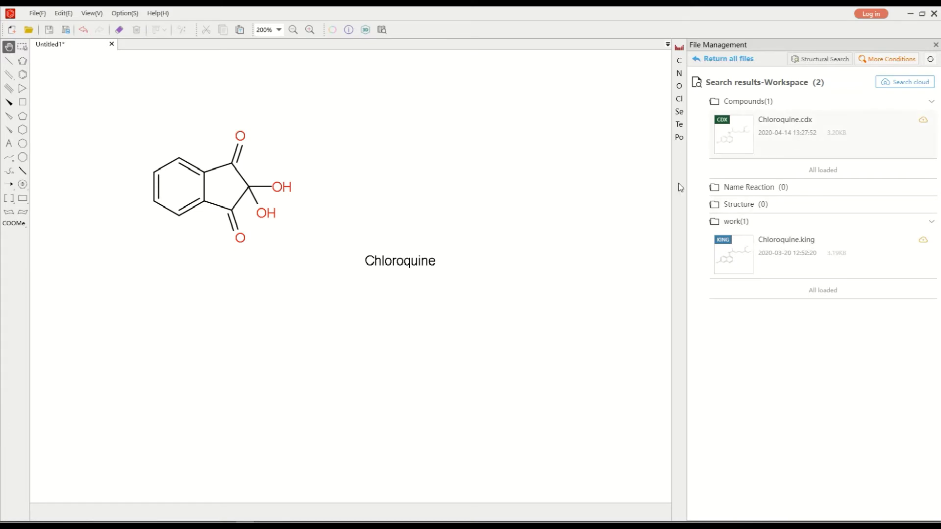
pyautogui.moveTo(680, 187); pyautogui.dragTo(452, 290)
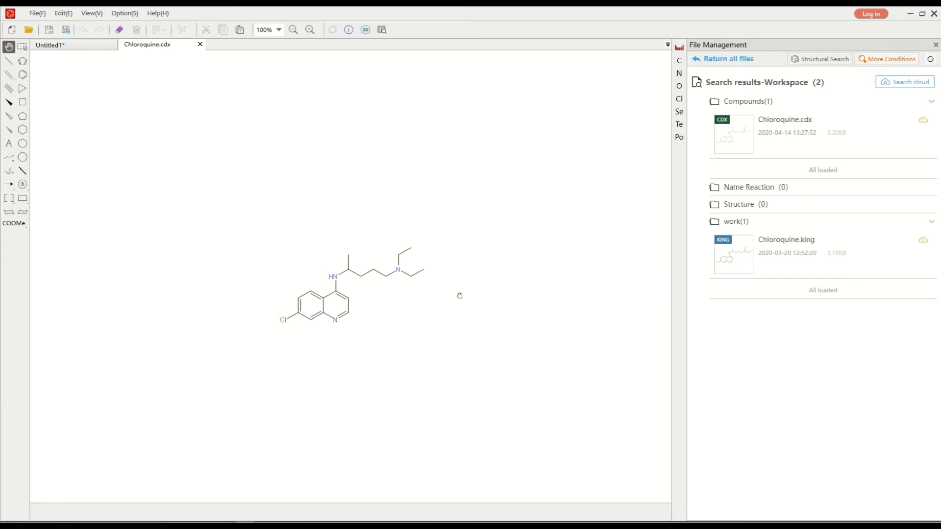
pyautogui.click(280, 31)
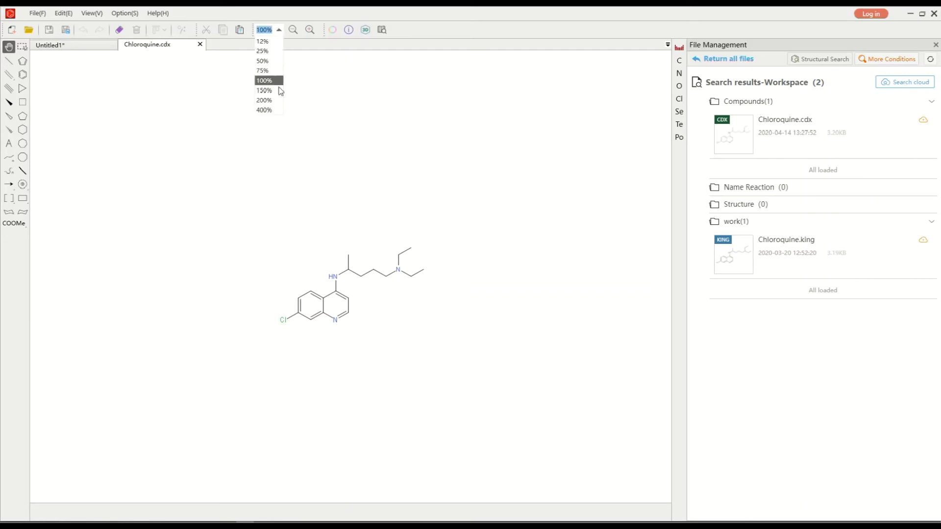
pyautogui.click(279, 100)
# Step: Select chloroquine's chloro-benzene ring and run a structural search on it across the workspace
pyautogui.moveTo(457, 359); pyautogui.dragTo(422, 255)
pyautogui.click(23, 47)
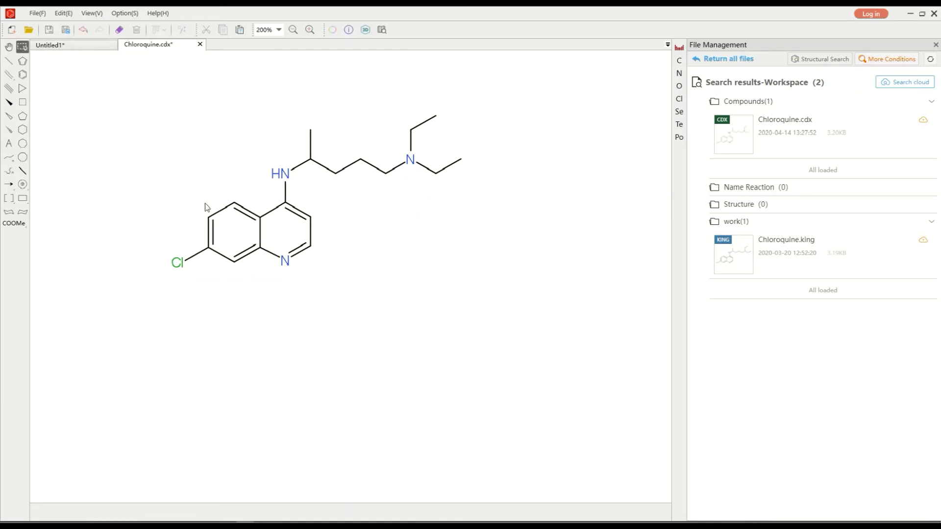
pyautogui.moveTo(204, 203); pyautogui.dragTo(264, 276)
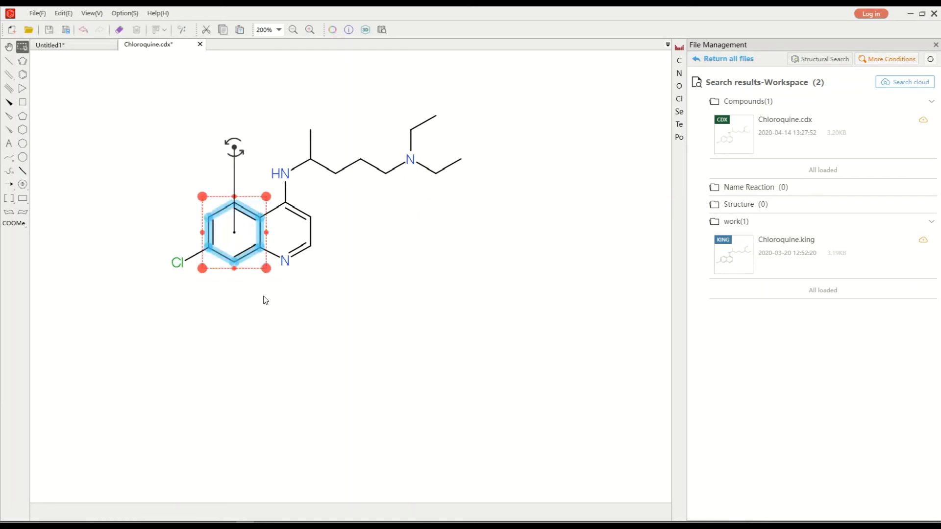
pyautogui.rightClick(247, 244)
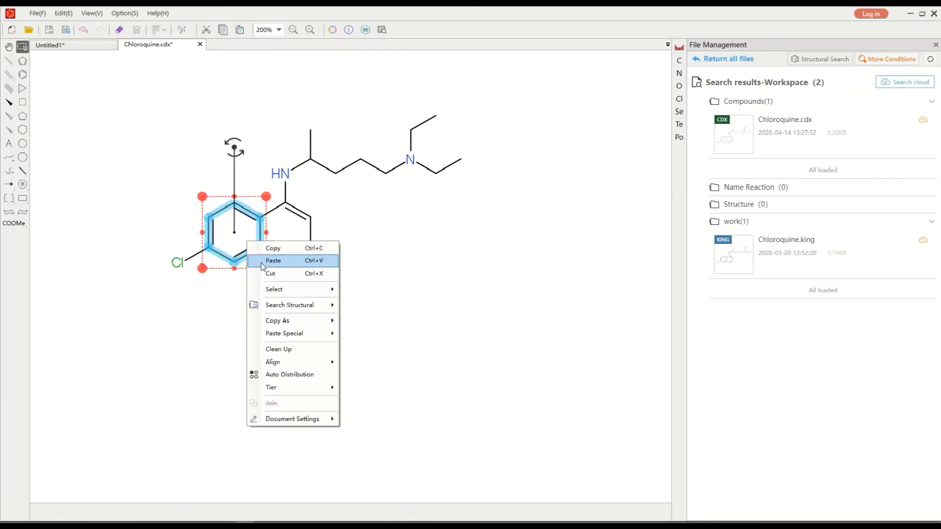
pyautogui.moveTo(311, 305)
pyautogui.click(396, 317)
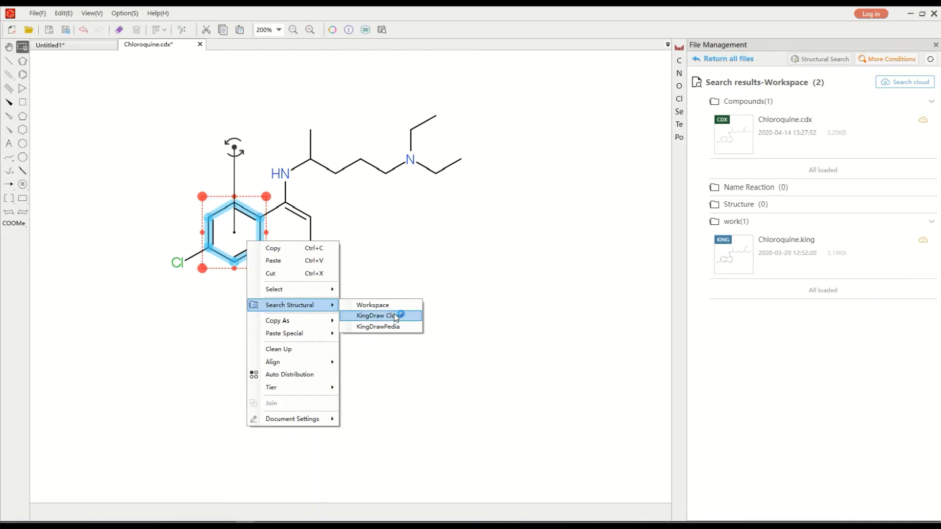
pyautogui.click(395, 308)
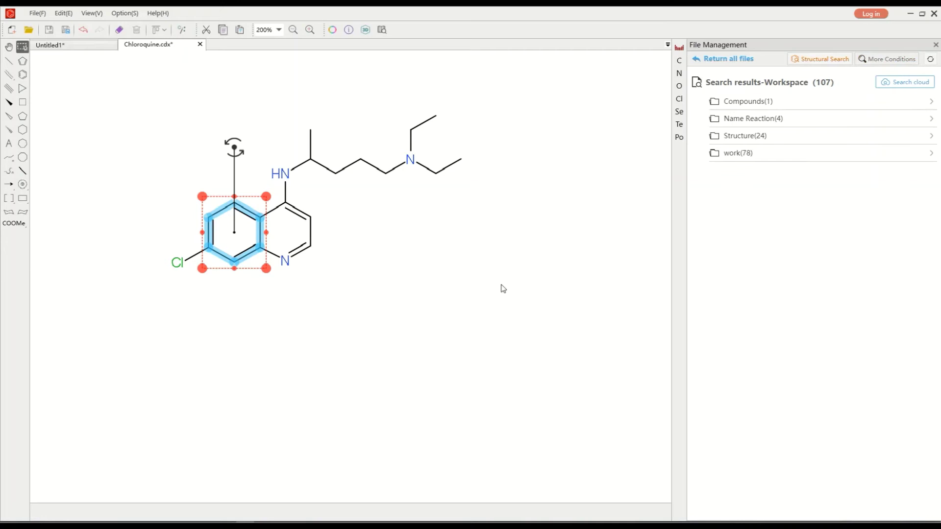
# Step: Expand the work (78) and Structure (24) result folders and show the file name and tag filter
pyautogui.click(745, 154)
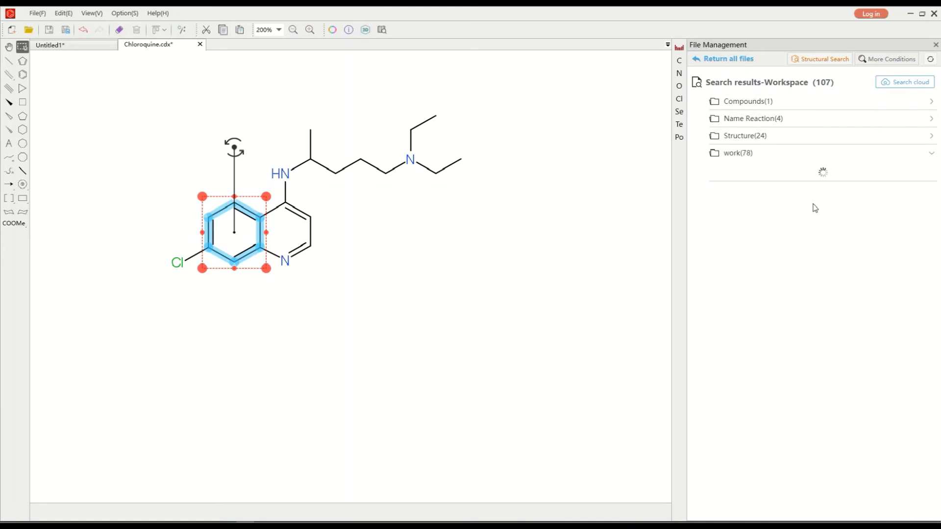
pyautogui.click(766, 140)
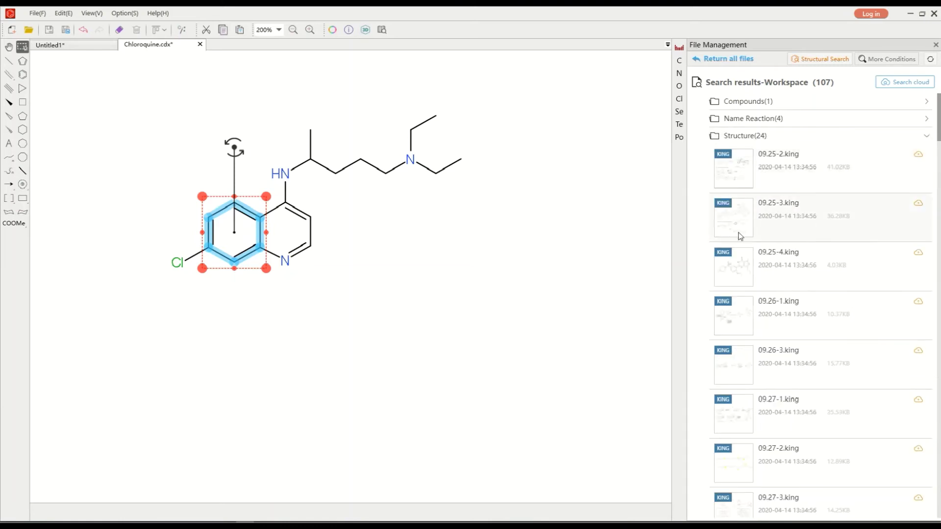
pyautogui.click(889, 59)
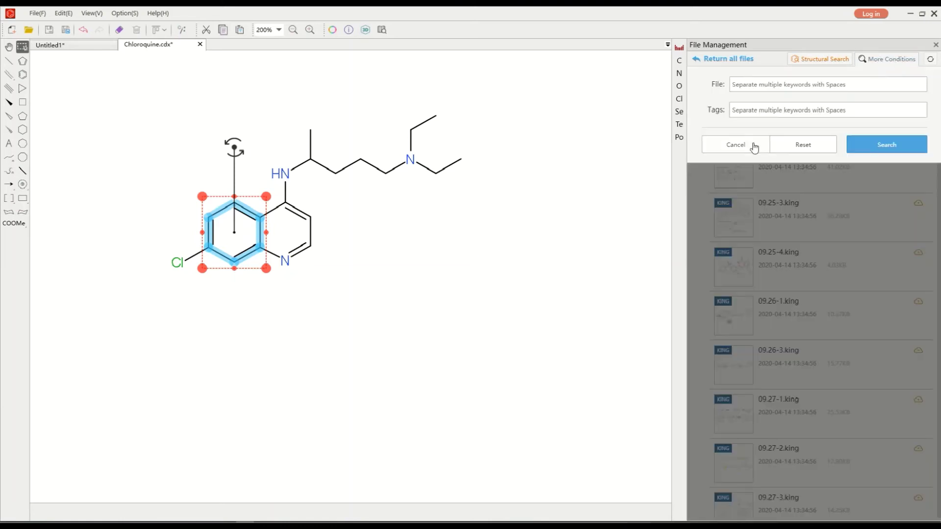
# Step: Filter the ring-search results by file name '10', browse work's 16 hits, and deselect the ring
pyautogui.click(748, 86)
pyautogui.write('10')
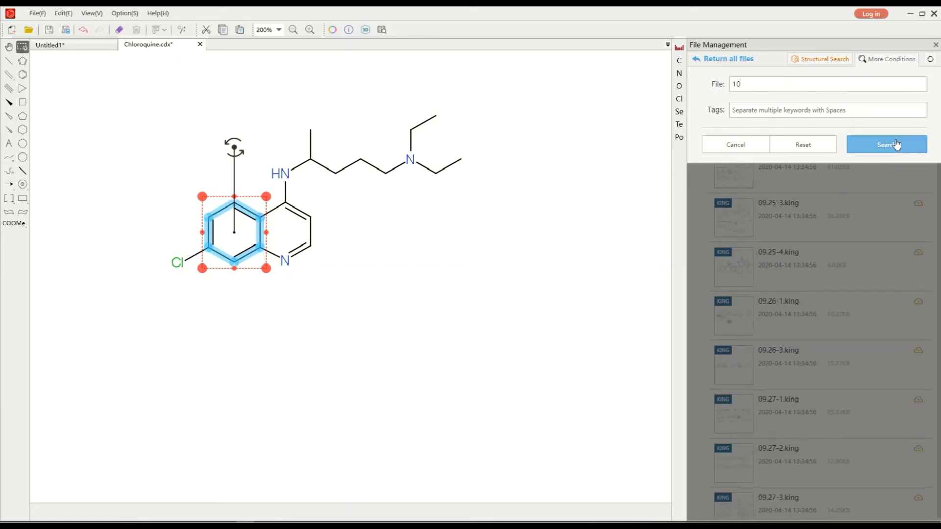
pyautogui.click(897, 145)
pyautogui.click(739, 154)
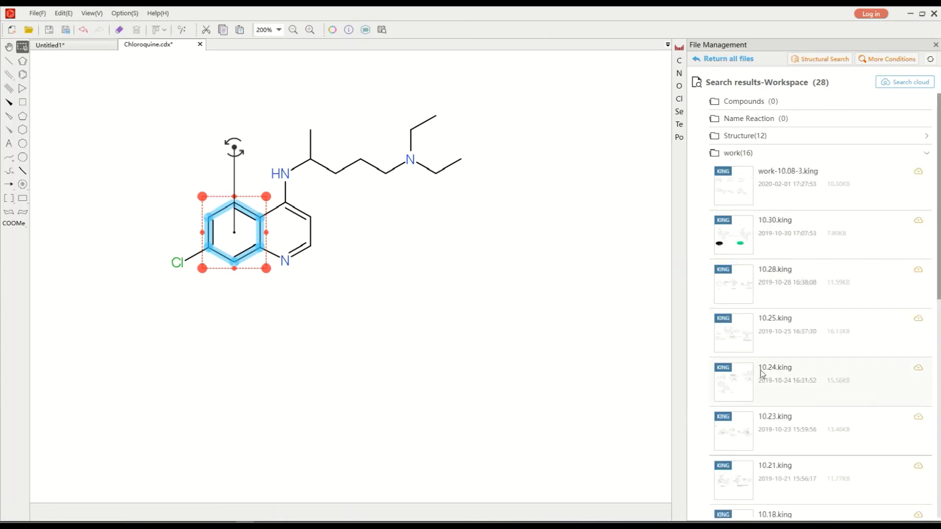
pyautogui.scroll(-8, 819, 357)
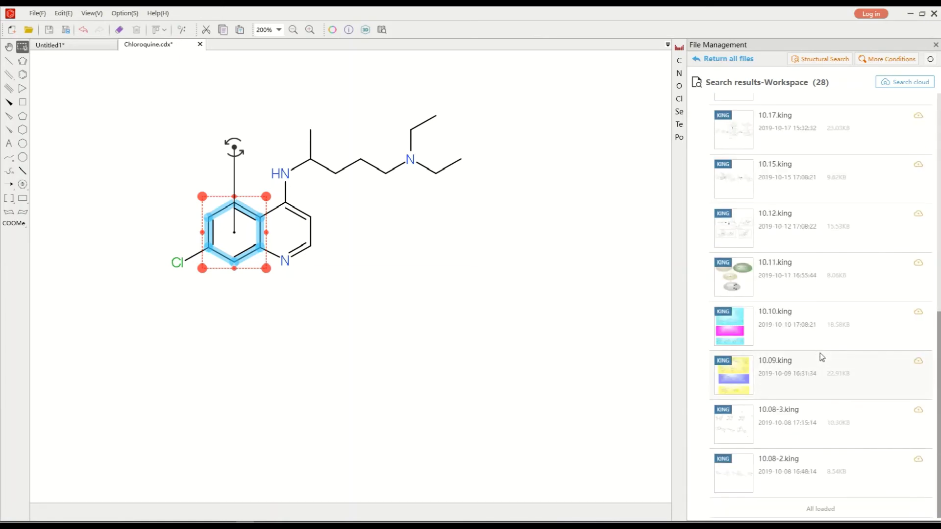
pyautogui.click(447, 272)
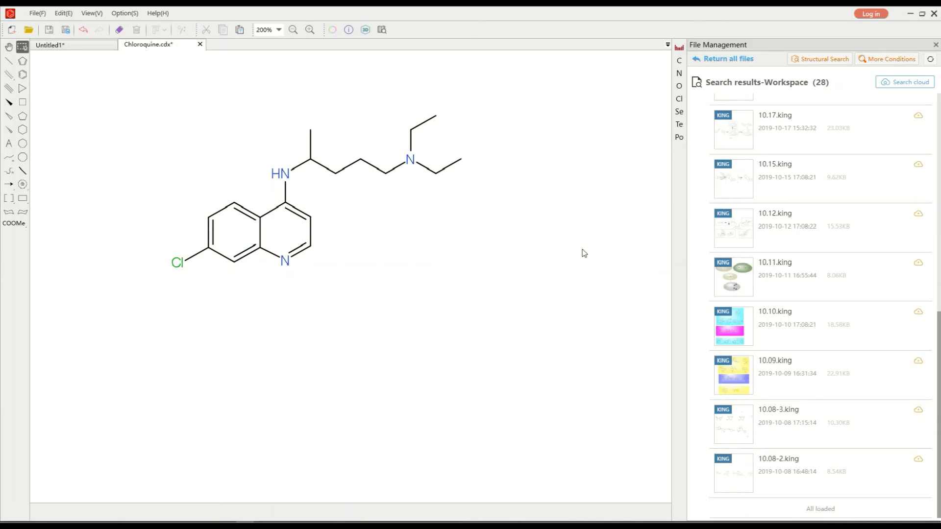
# Step: Return to all files and search file names for 'Chloroquine', getting two hits
pyautogui.click(707, 60)
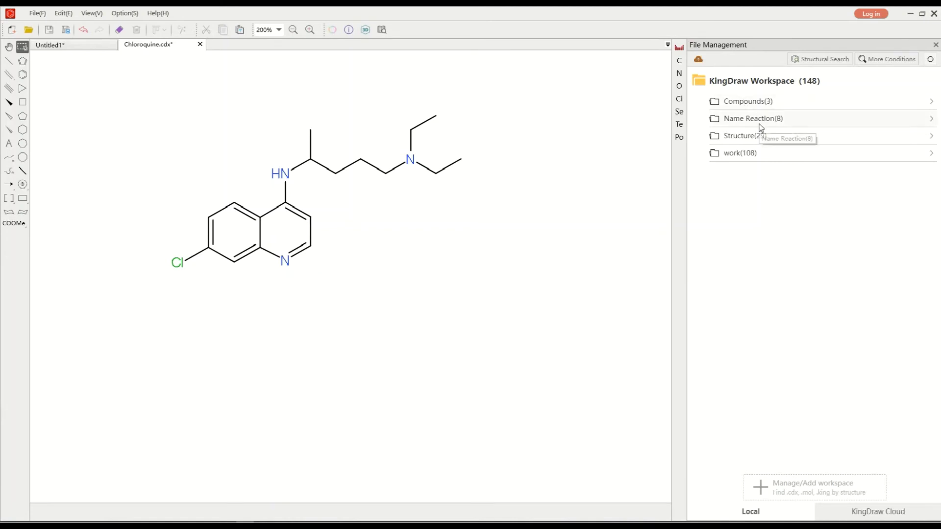
pyautogui.click(876, 62)
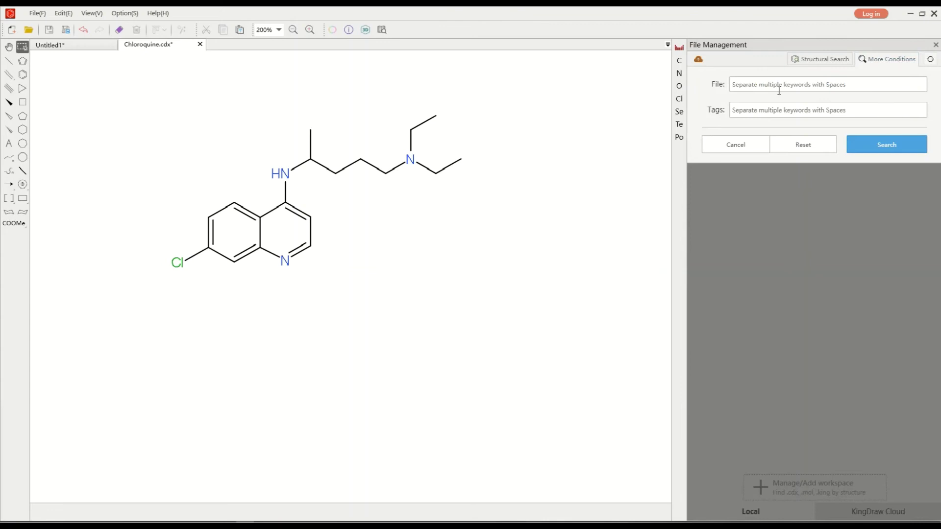
pyautogui.click(755, 83)
pyautogui.write('Chloroquine')
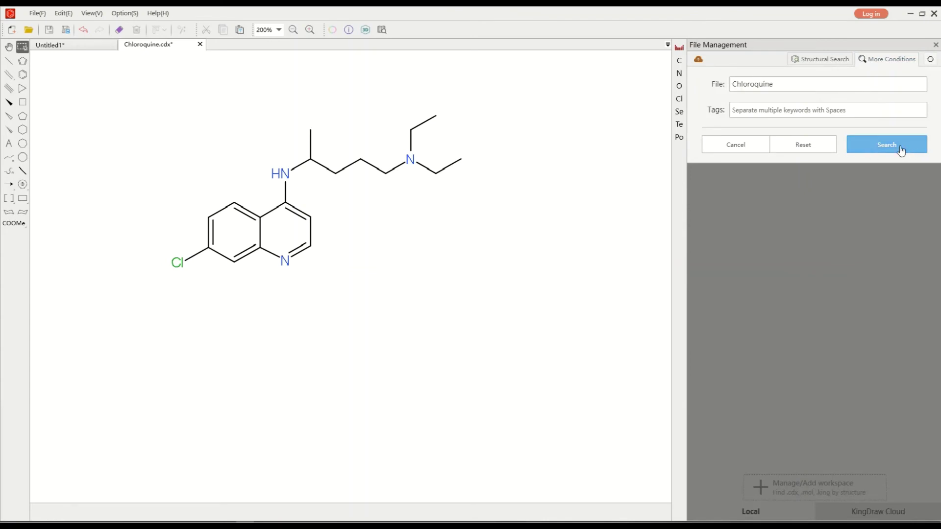
pyautogui.click(903, 147)
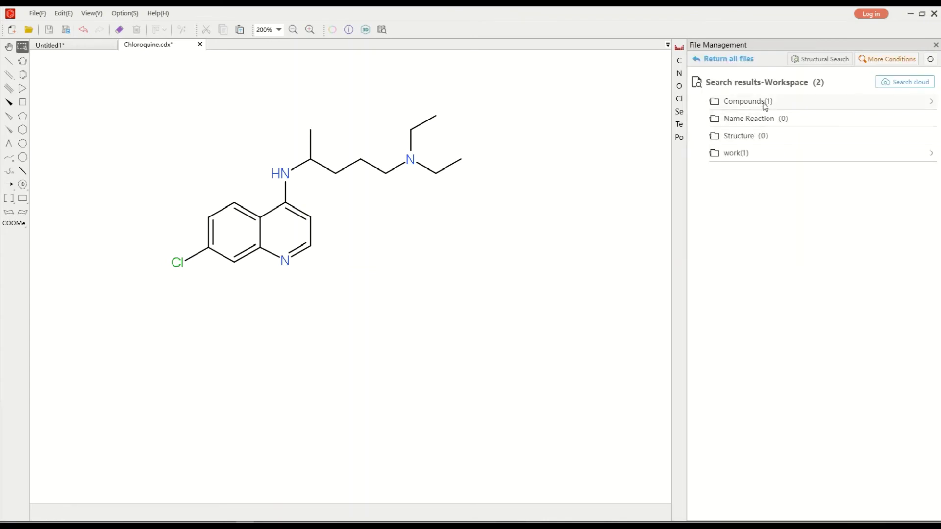
# Step: Sign in to the cloud account and upload Chloroquine.cdx from the Compounds results to KingDraw Cloud
pyautogui.click(765, 105)
pyautogui.rightClick(805, 128)
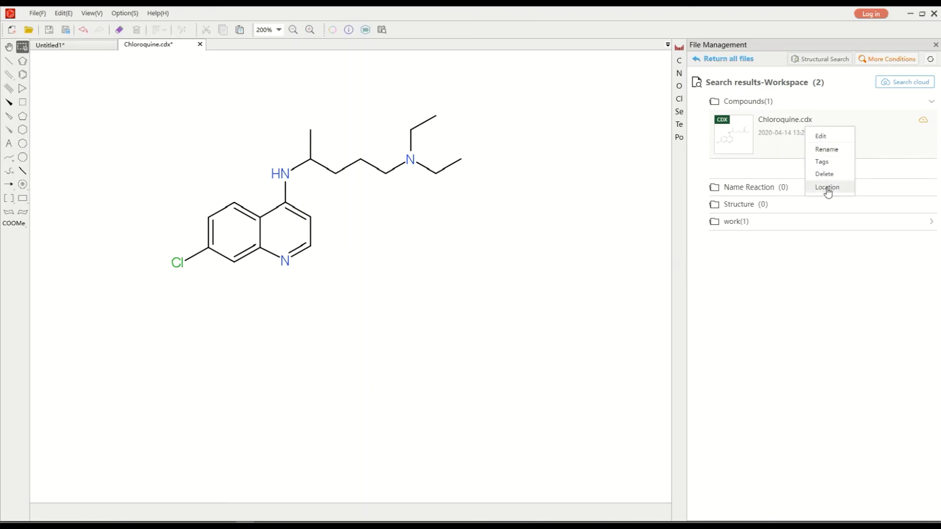
pyautogui.click(926, 126)
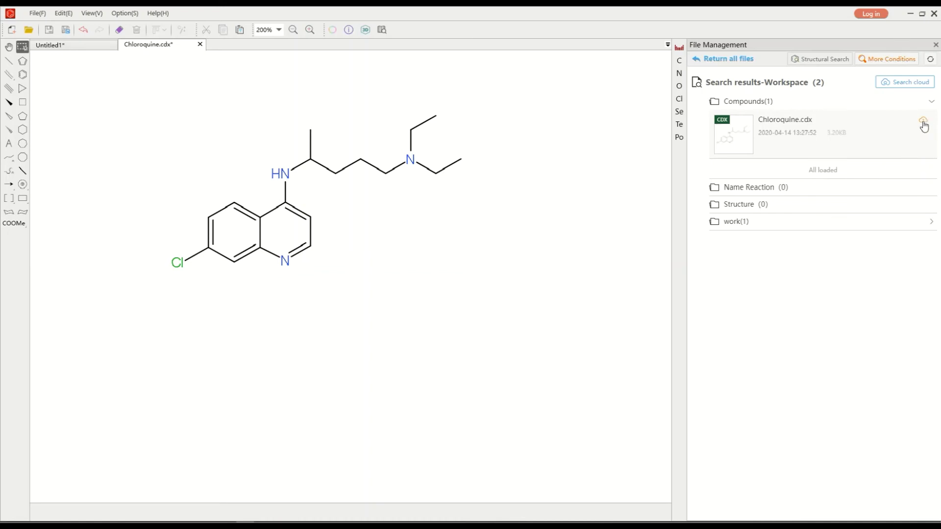
pyautogui.click(924, 127)
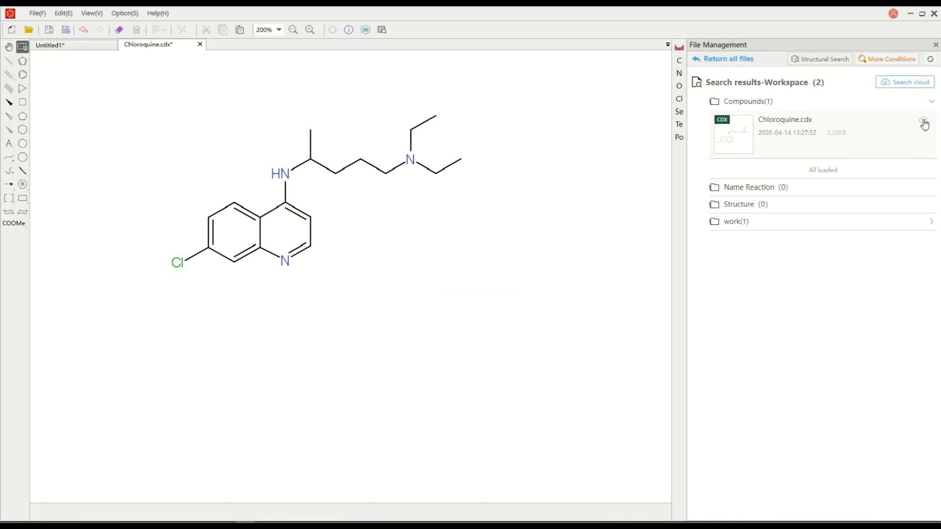
pyautogui.click(923, 122)
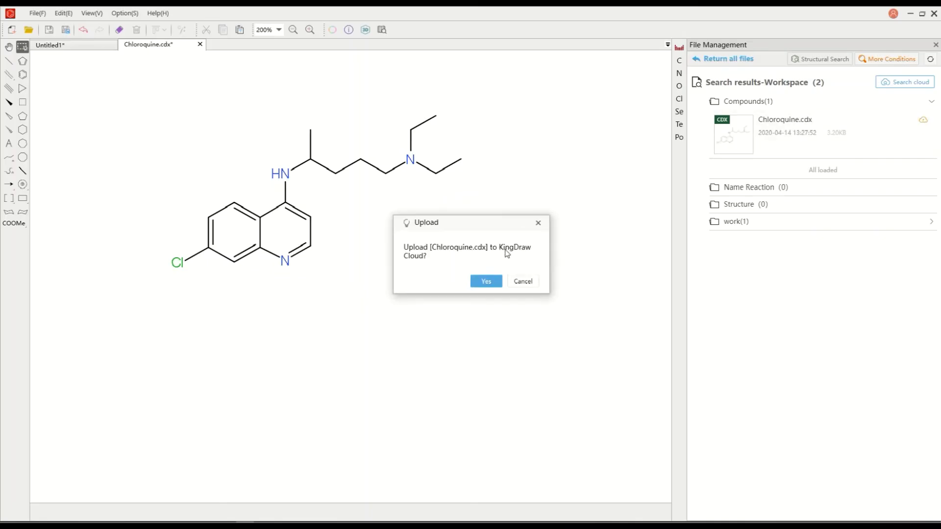
pyautogui.click(486, 283)
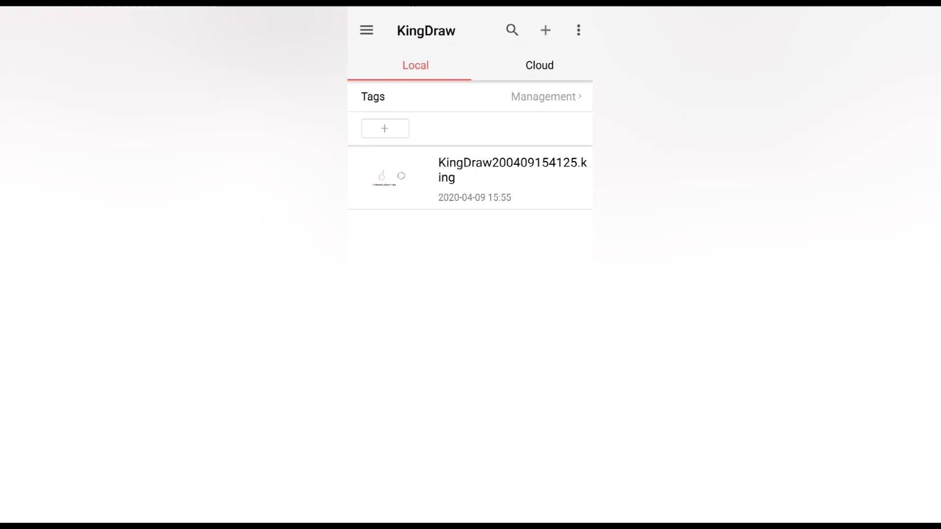
# Step: Show and refresh the mobile Cloud file list, then bring up actions for Compounds-Chloroquine.cdx
pyautogui.click(539, 65)
pyautogui.moveTo(470, 166); pyautogui.dragTo(470, 191)
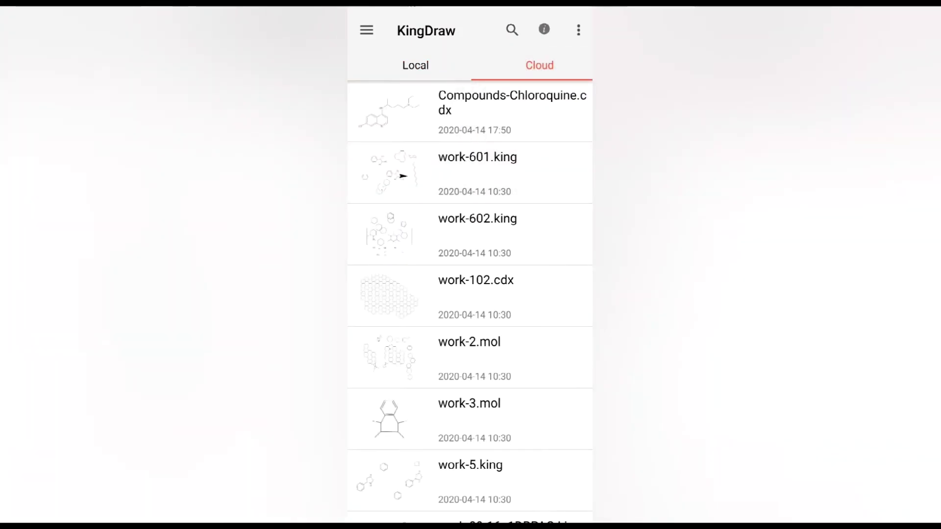
pyautogui.click(386, 120)
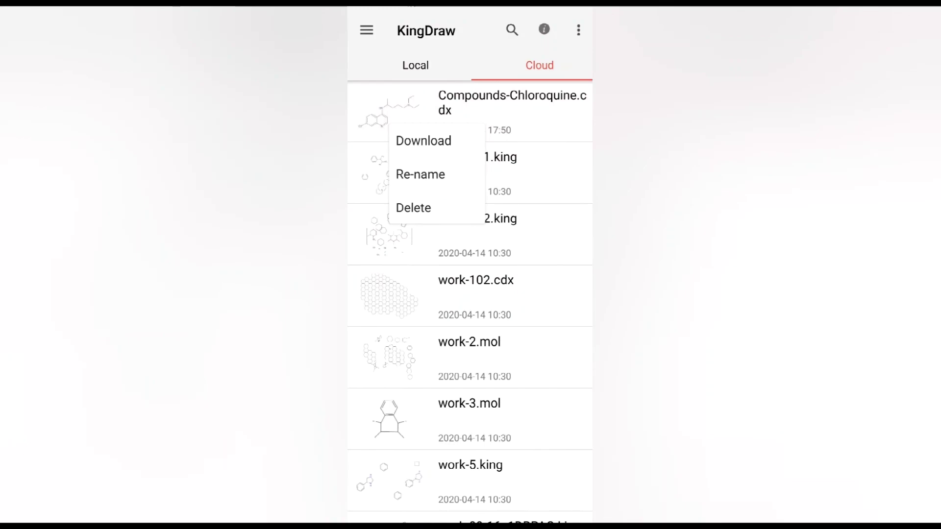
# Step: Download Compounds-Chloroquine.cdx from the cloud to the device, then open it from the Local list
pyautogui.click(402, 144)
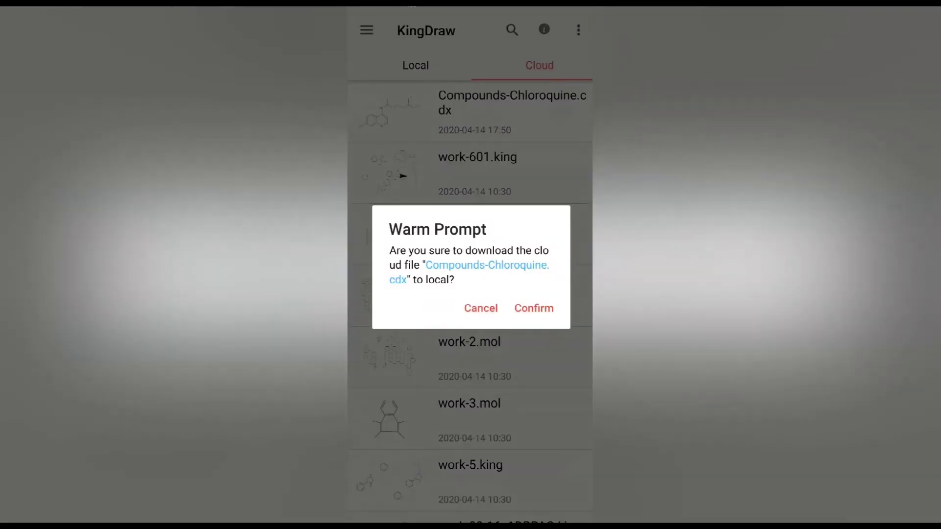
pyautogui.click(539, 311)
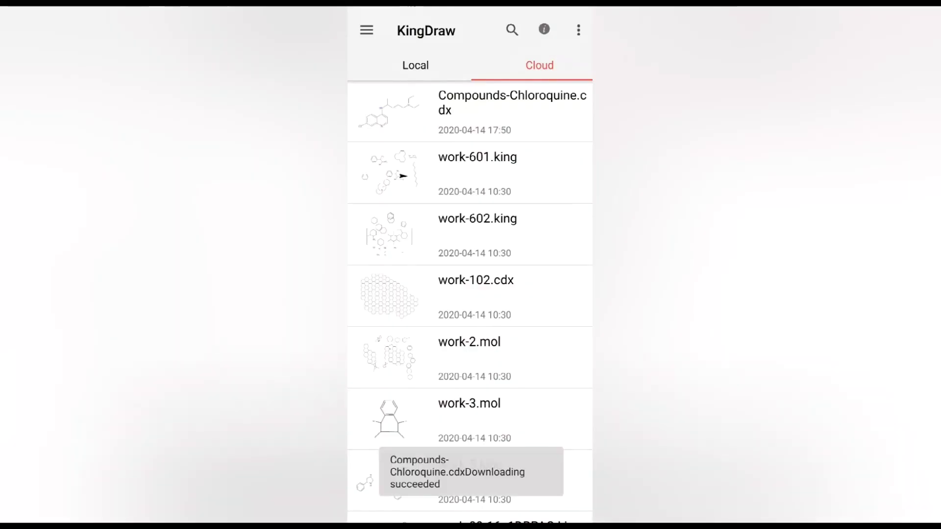
pyautogui.click(416, 65)
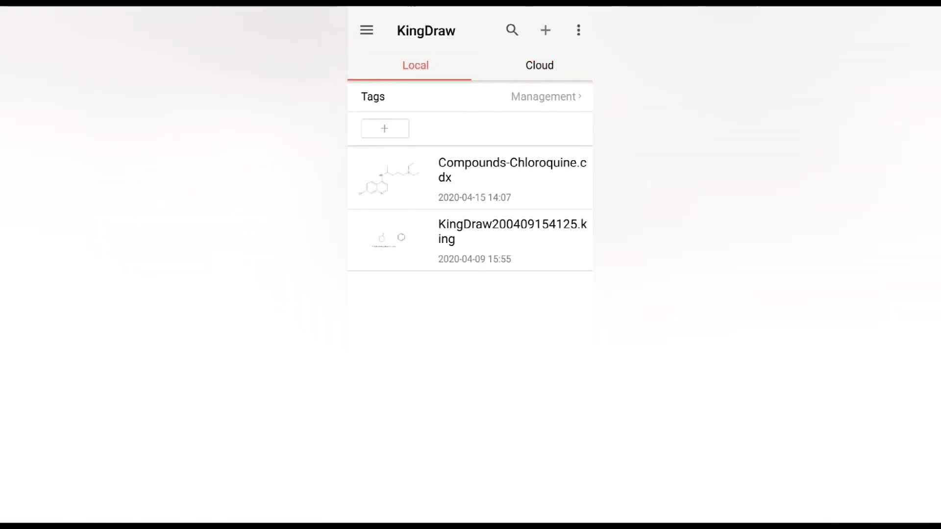
pyautogui.click(394, 179)
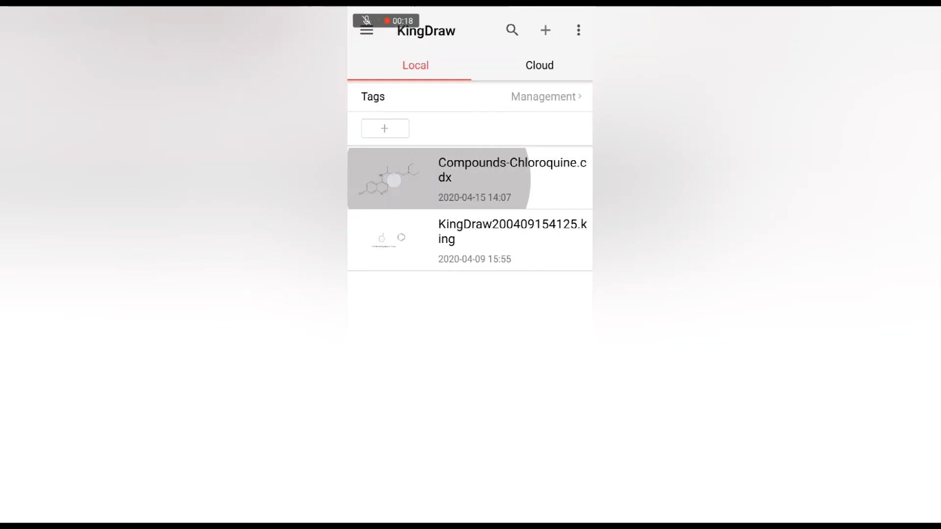